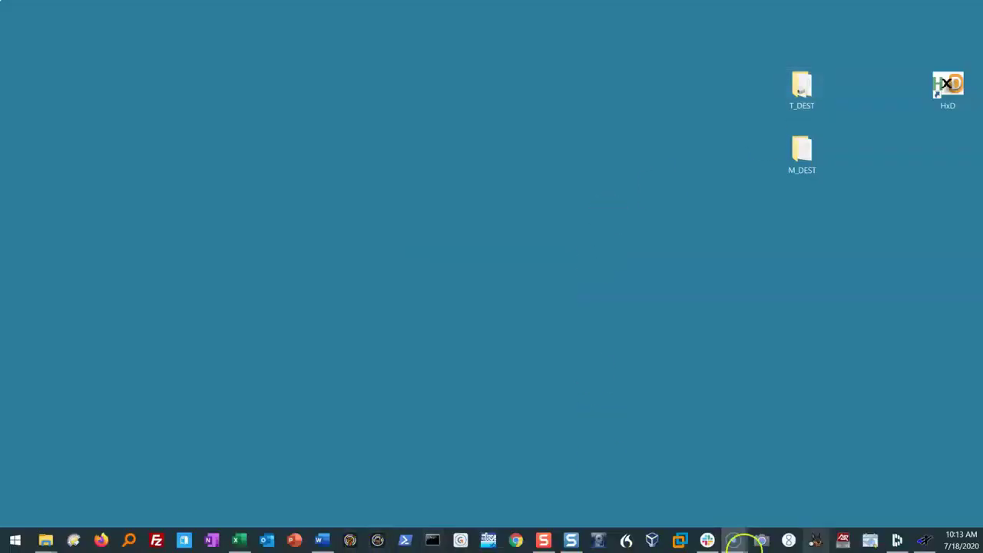
Step: Bring up the gkape window to review the target and module settings, and minimize it
{"action": "left_click", "coordinate": [919, 544]}
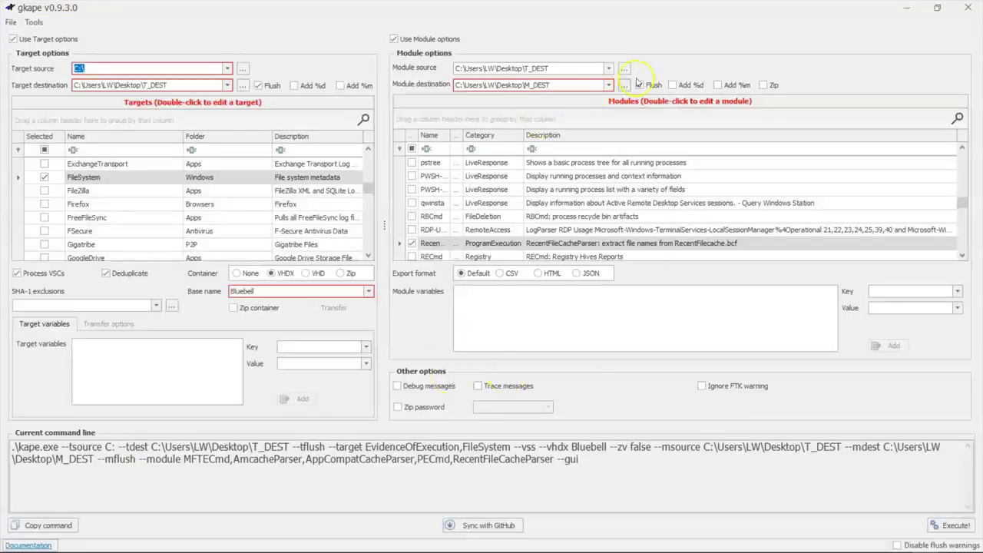
{"action": "left_click", "coordinate": [908, 7]}
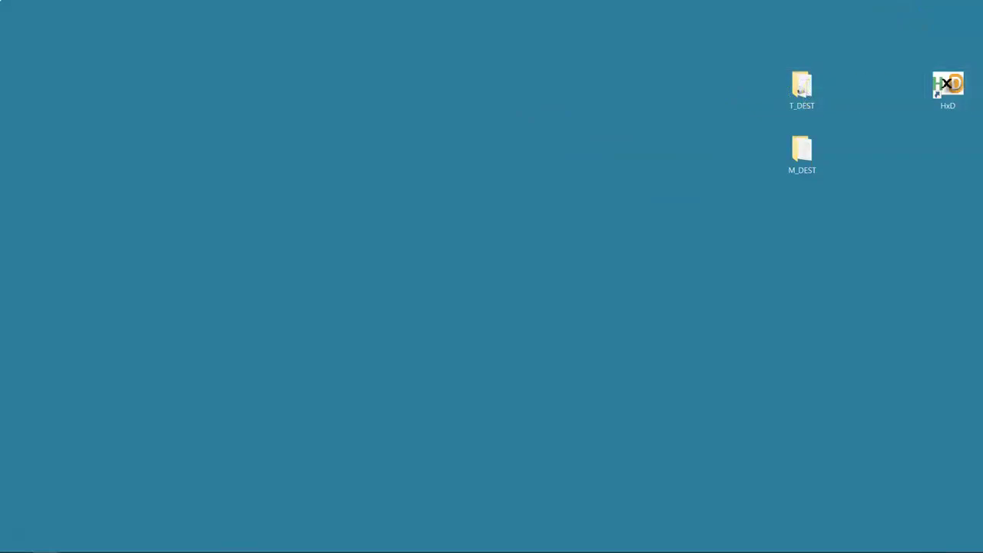
Step: Mount the 2020-07-18T160907_Bluebell.vhdx disk image from the T_DEST folder
{"action": "left_click_drag", "start_coordinate": [520, 136], "coordinate": [589, 53]}
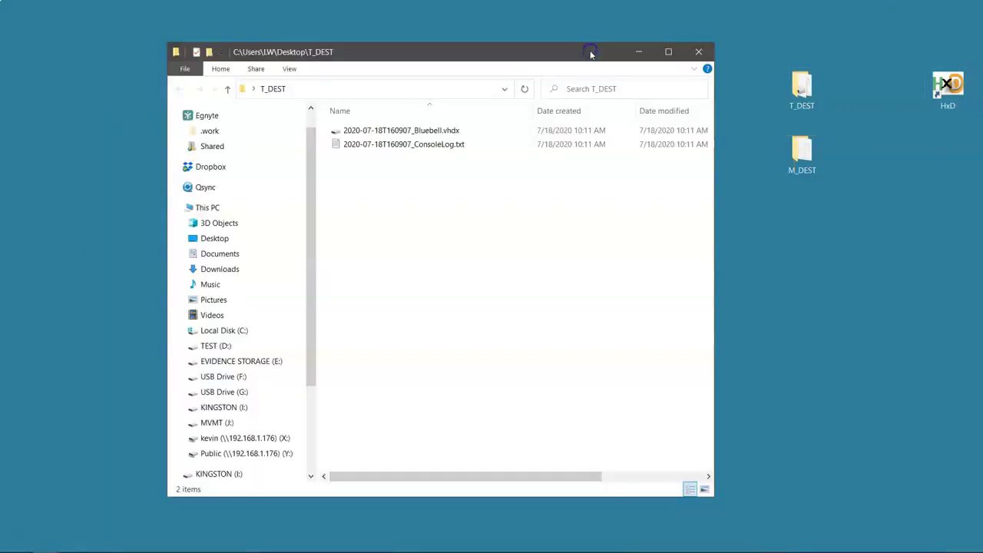
{"action": "left_click", "coordinate": [339, 167]}
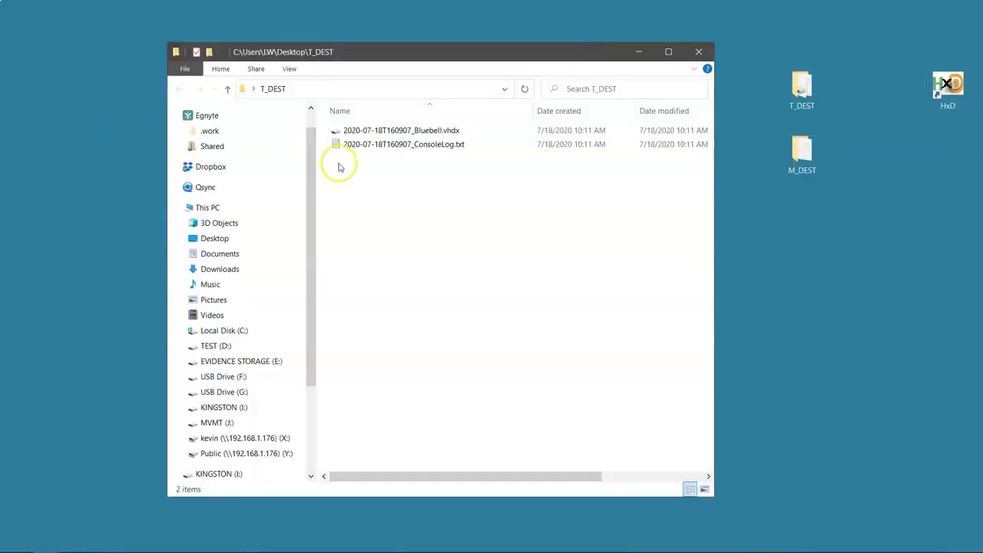
{"action": "left_click", "coordinate": [425, 132]}
{"action": "double_click", "coordinate": [425, 132]}
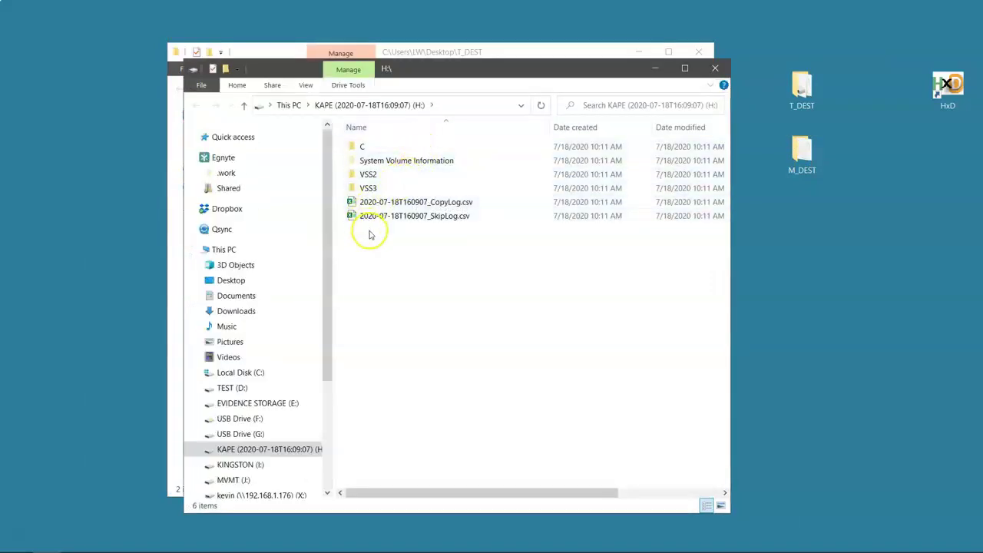
Step: Inspect the C\Windows\prefetch folder on the mounted KAPE drive and close the opened subfolder windows
{"action": "double_click", "coordinate": [360, 146]}
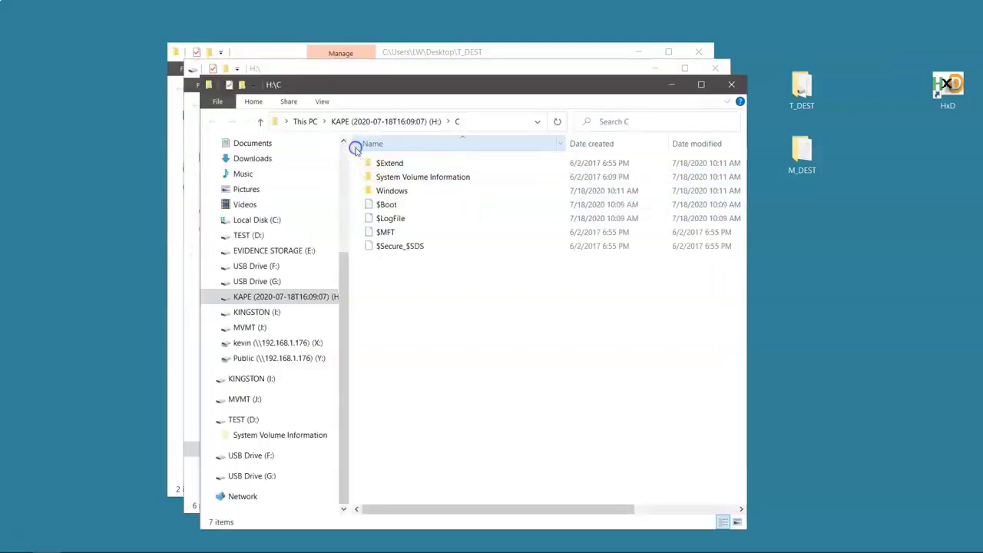
{"action": "double_click", "coordinate": [392, 192]}
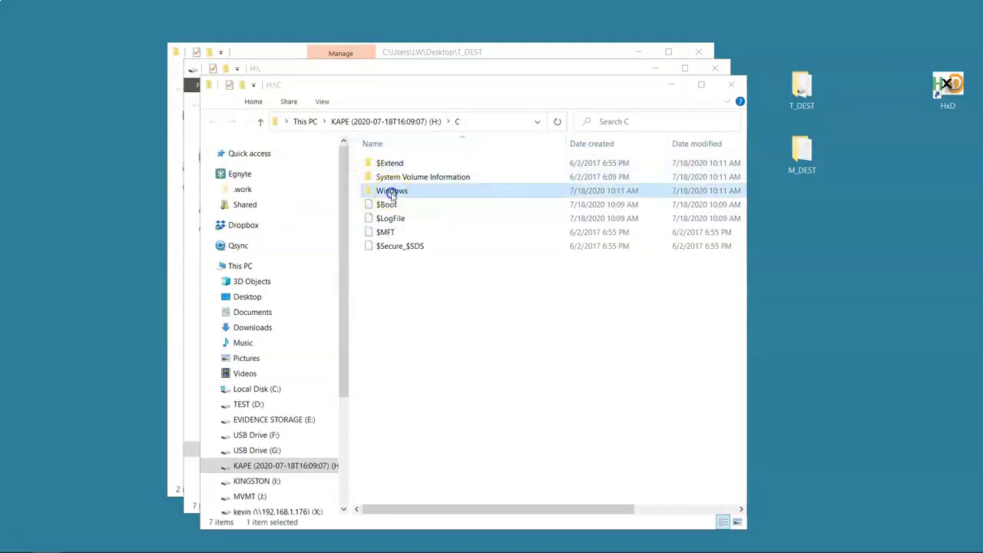
{"action": "double_click", "coordinate": [420, 196]}
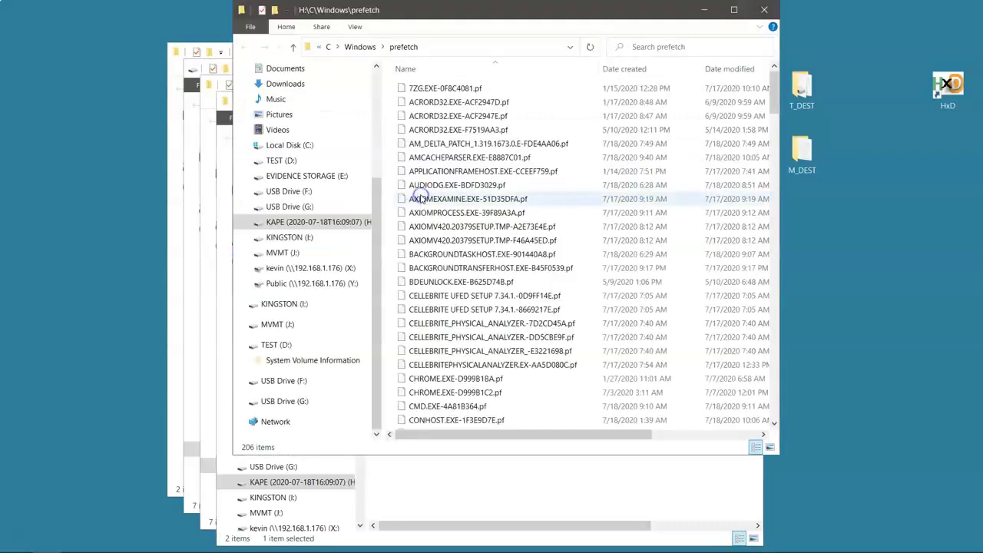
{"action": "left_click", "coordinate": [765, 12]}
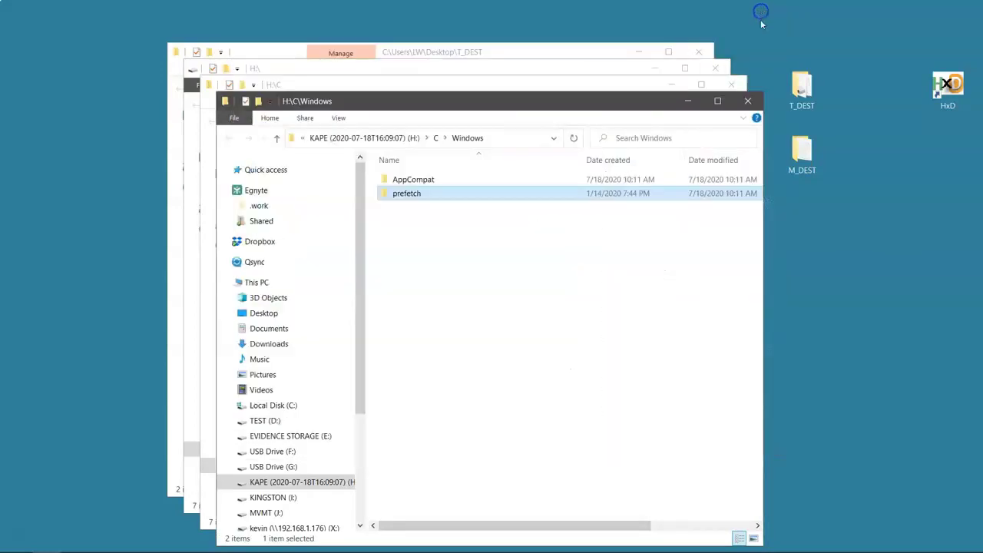
{"action": "left_click", "coordinate": [747, 97]}
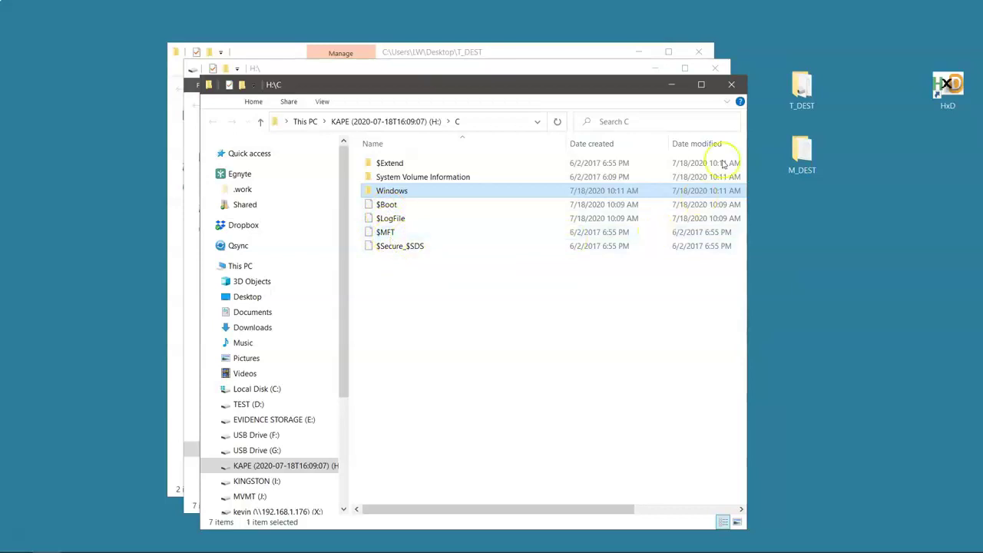
{"action": "left_click", "coordinate": [732, 85]}
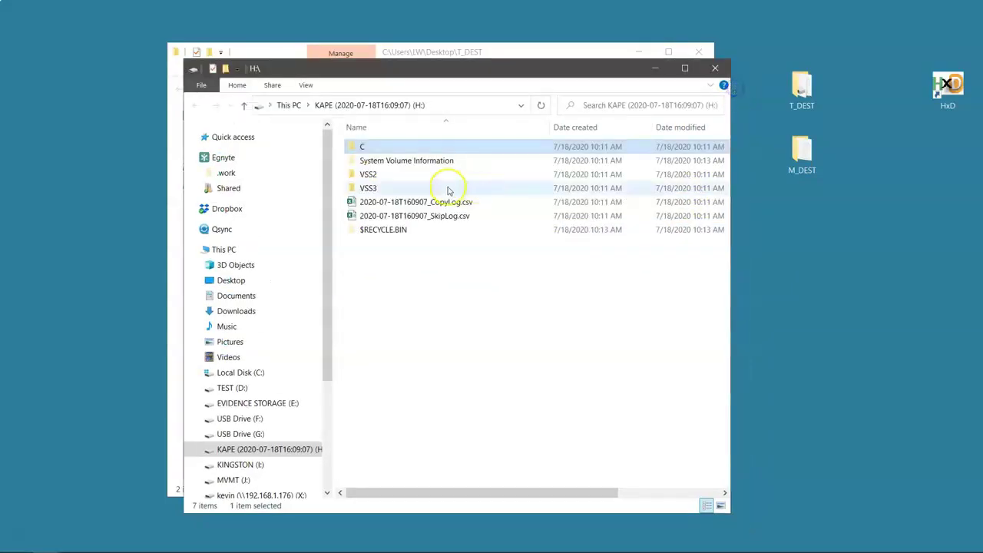
Step: Inspect the VSS2\Windows\prefetch folder on the mounted KAPE drive and close its subfolder windows
{"action": "left_click", "coordinate": [363, 148]}
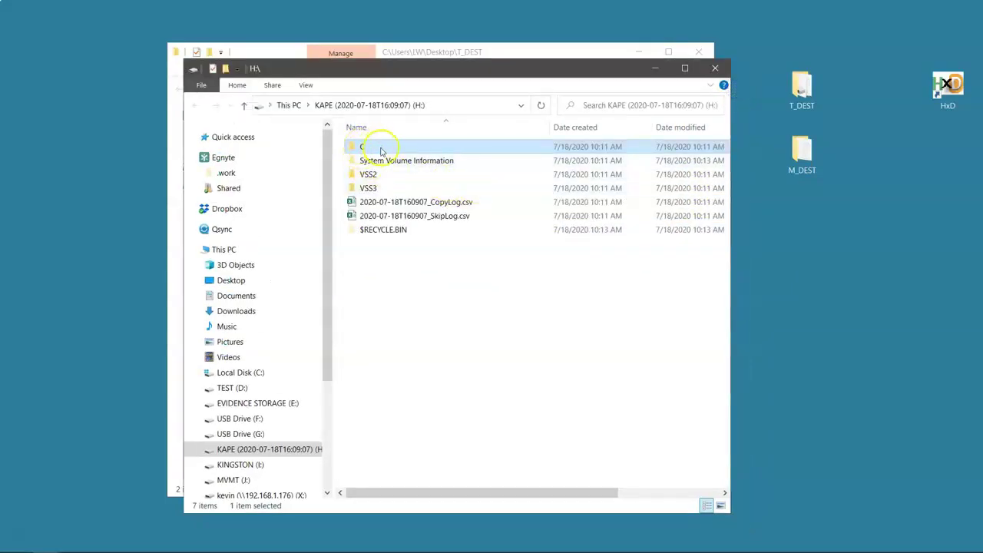
{"action": "double_click", "coordinate": [370, 175]}
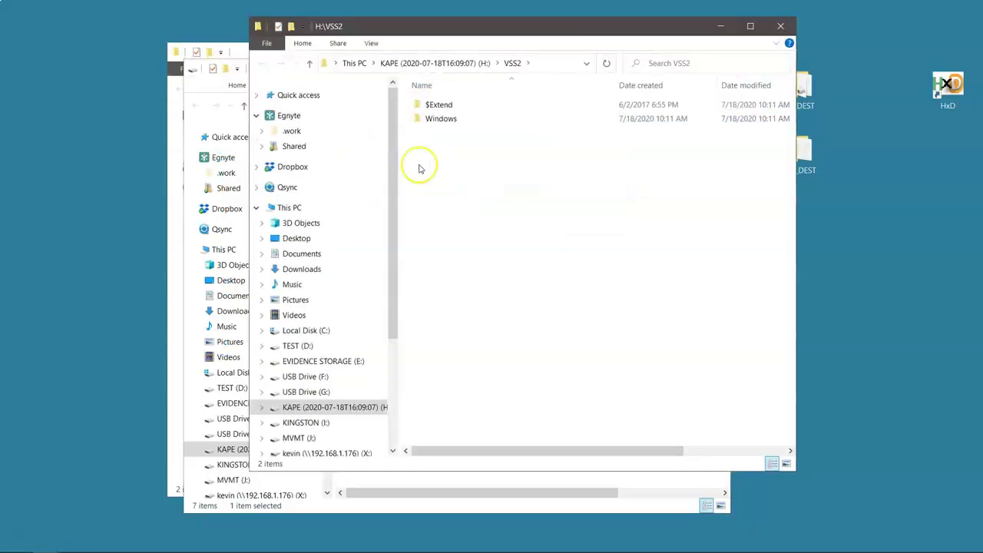
{"action": "double_click", "coordinate": [449, 120]}
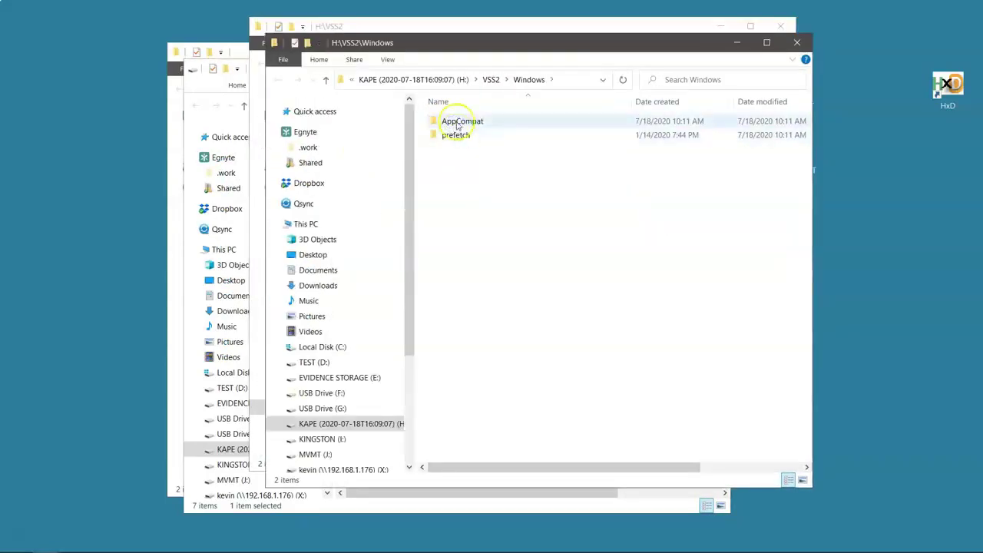
{"action": "double_click", "coordinate": [456, 135]}
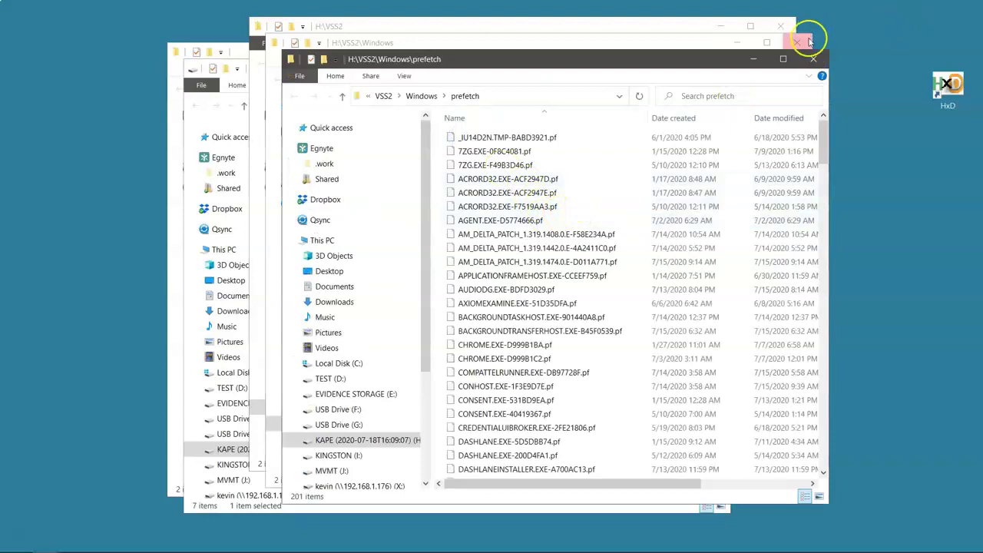
{"action": "left_click", "coordinate": [811, 52]}
{"action": "left_click", "coordinate": [801, 44]}
{"action": "left_click", "coordinate": [781, 28]}
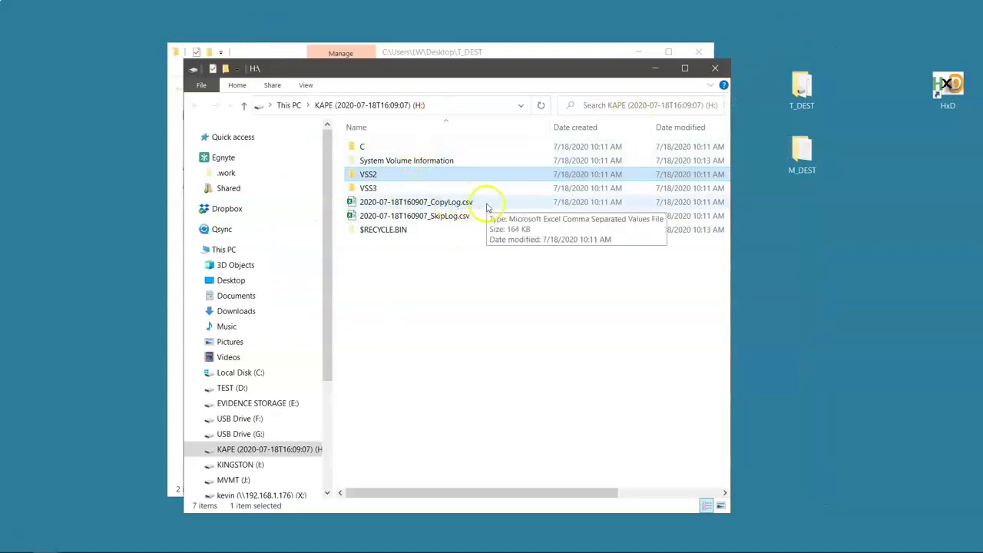
Step: Review the source and destination file columns of 2020-07-18T160907_CopyLog.csv, closing the log and the mounted drive's window
{"action": "double_click", "coordinate": [483, 205]}
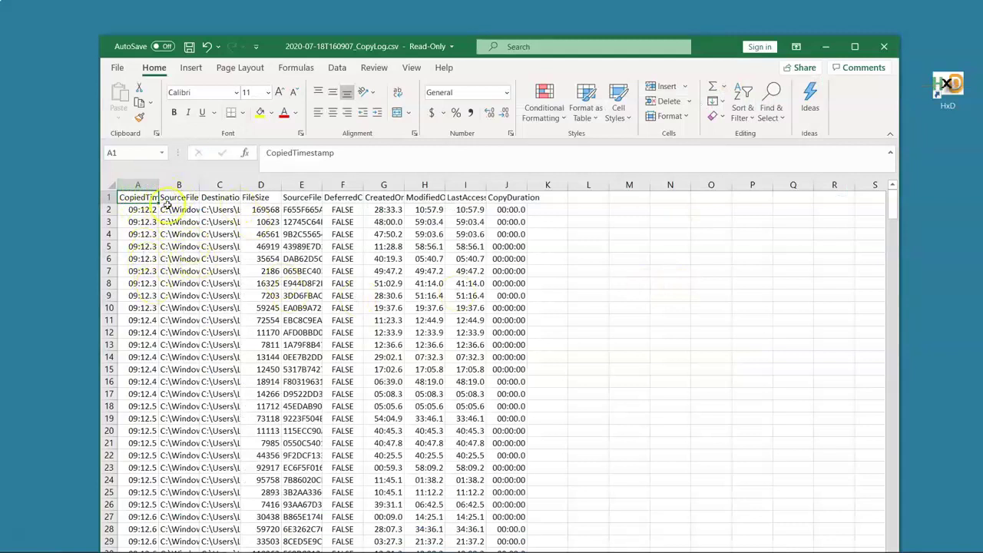
{"action": "left_click", "coordinate": [179, 185]}
{"action": "left_click", "coordinate": [219, 185]}
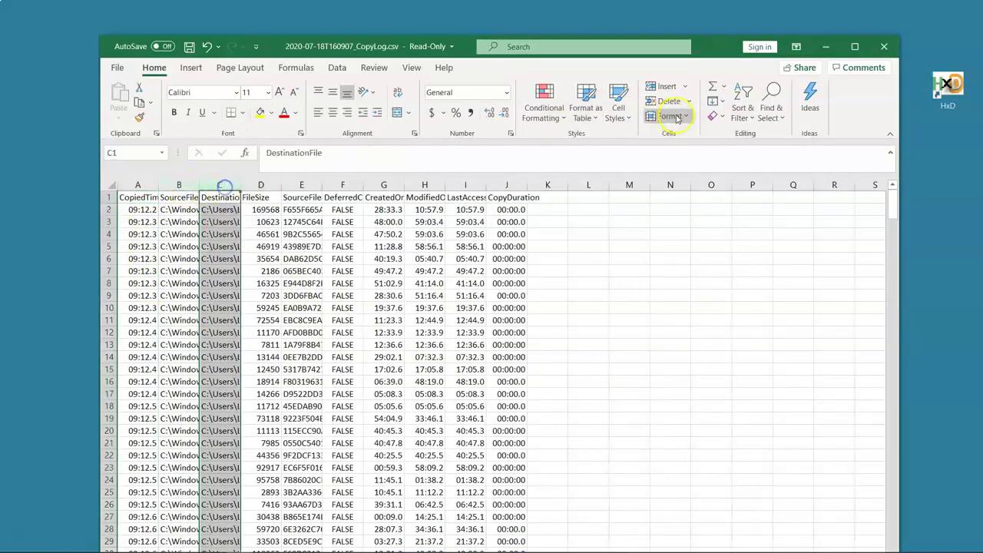
{"action": "left_click", "coordinate": [884, 48]}
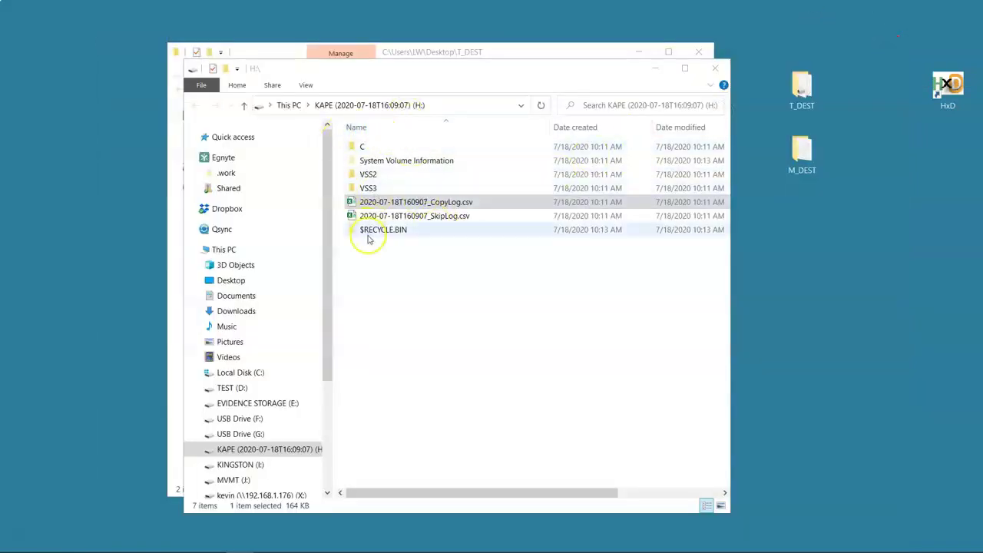
{"action": "left_click", "coordinate": [717, 69]}
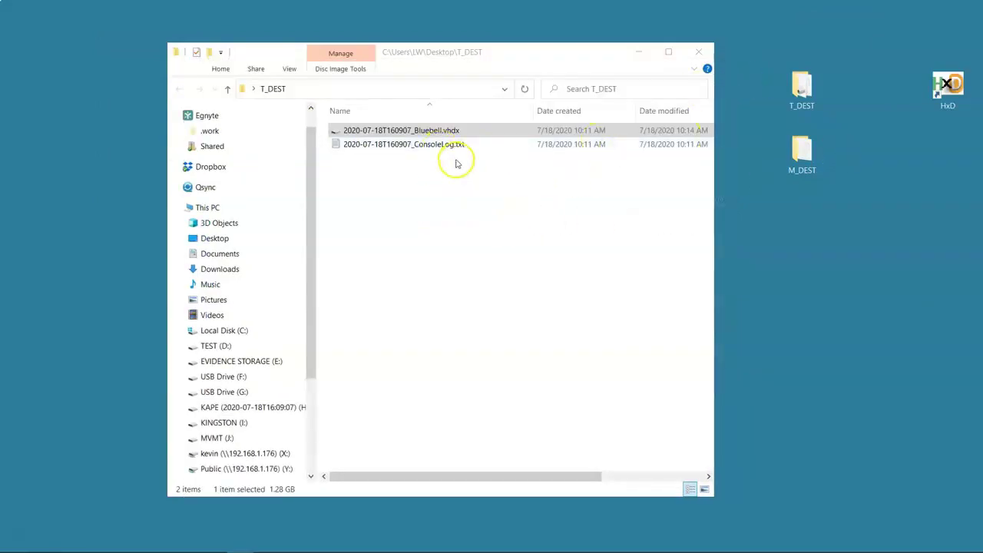
Step: Review 2020-07-18T160907_ConsoleLog.txt in T_DEST, and close the log and the folder
{"action": "double_click", "coordinate": [450, 145]}
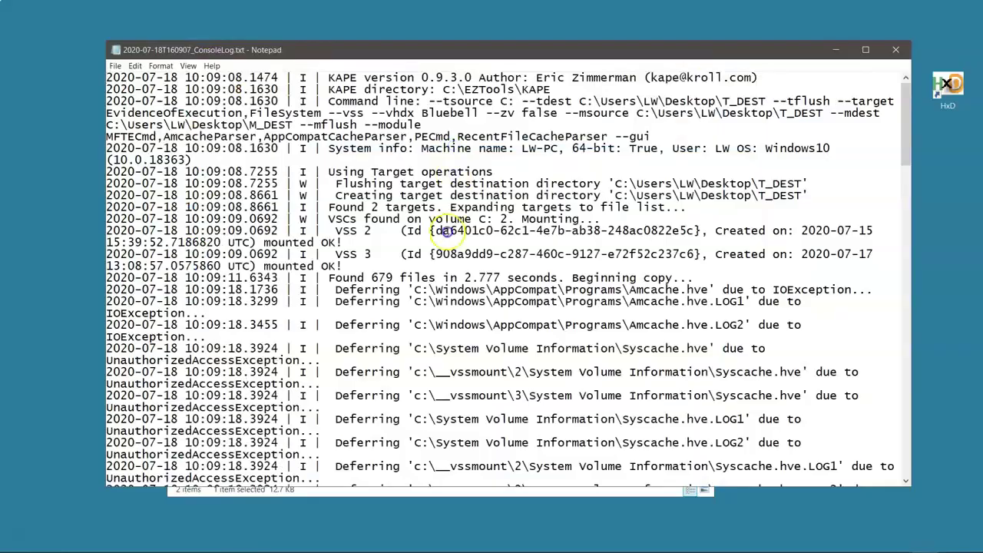
{"action": "left_click_drag", "start_coordinate": [906, 127], "coordinate": [891, 113]}
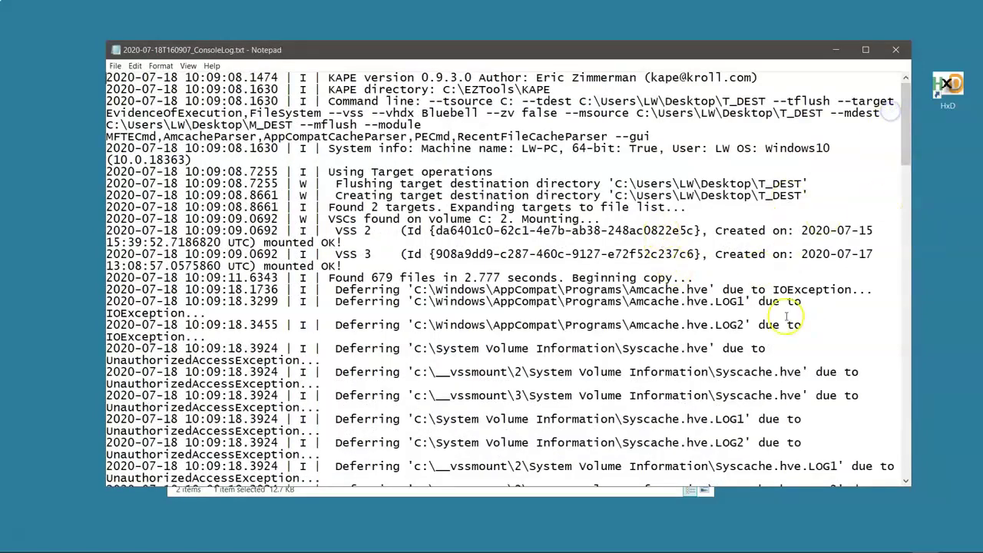
{"action": "left_click", "coordinate": [896, 50]}
{"action": "left_click", "coordinate": [698, 49]}
{"action": "double_click", "coordinate": [799, 154]}
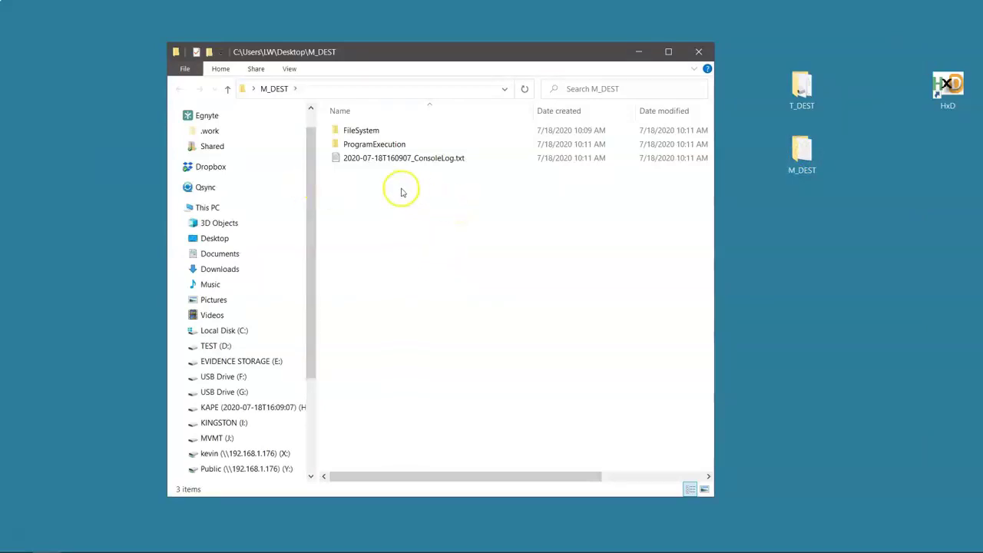
{"action": "double_click", "coordinate": [358, 150]}
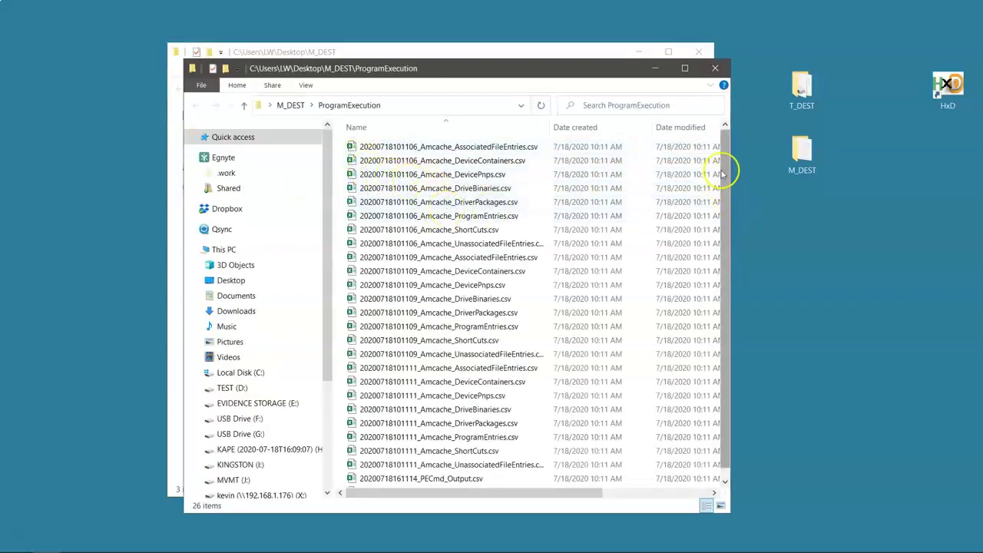
{"action": "left_click_drag", "start_coordinate": [727, 170], "coordinate": [735, 243]}
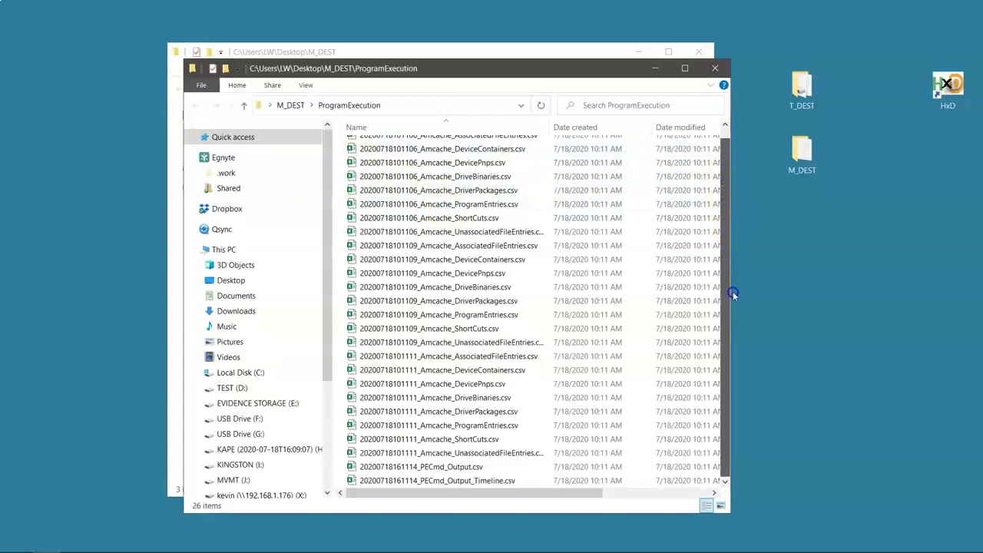
{"action": "left_click", "coordinate": [415, 469]}
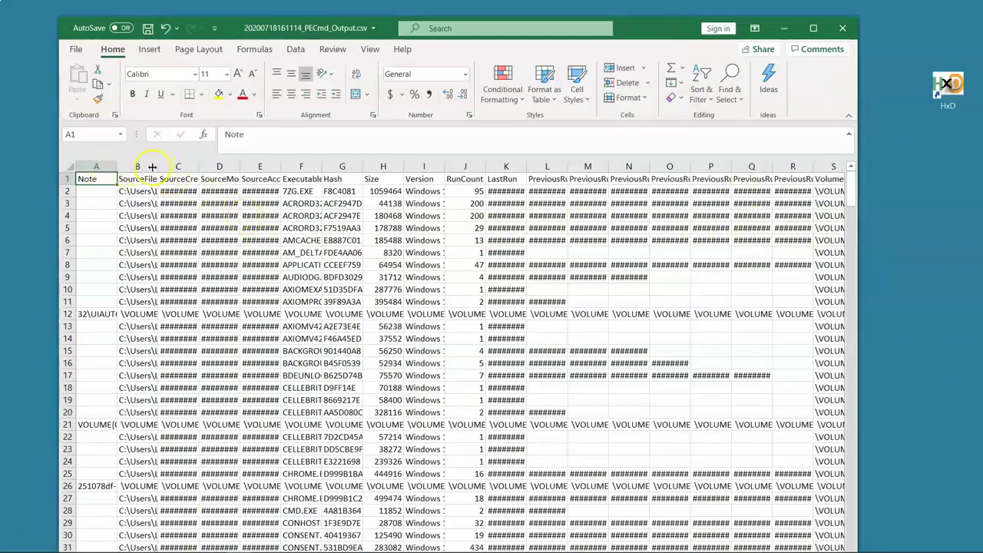
Step: Review the widened source columns and the LastRun column in the maximized workbook, closing it without saving along with the ProgramExecution folder
{"action": "left_click_drag", "start_coordinate": [158, 166], "coordinate": [588, 180]}
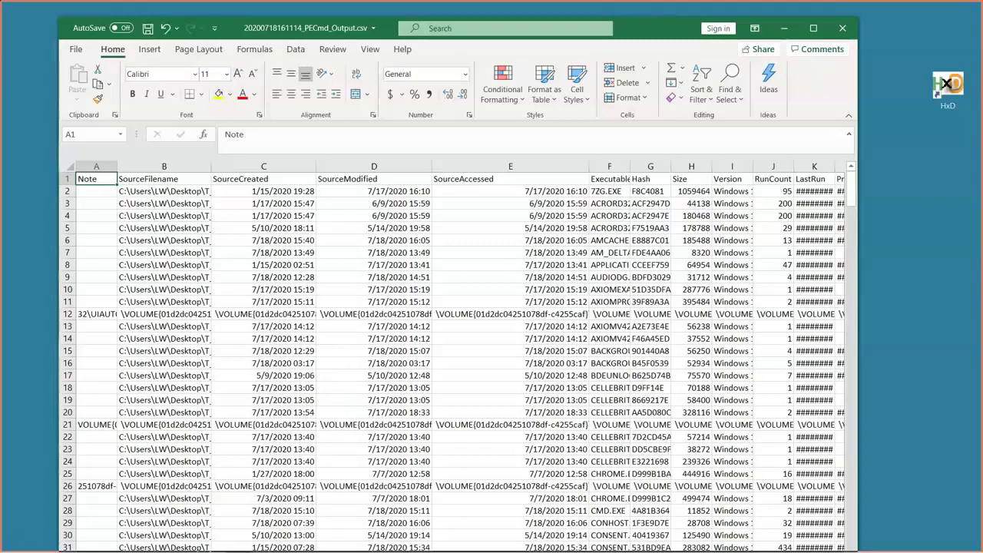
{"action": "key", "text": "super+Up"}
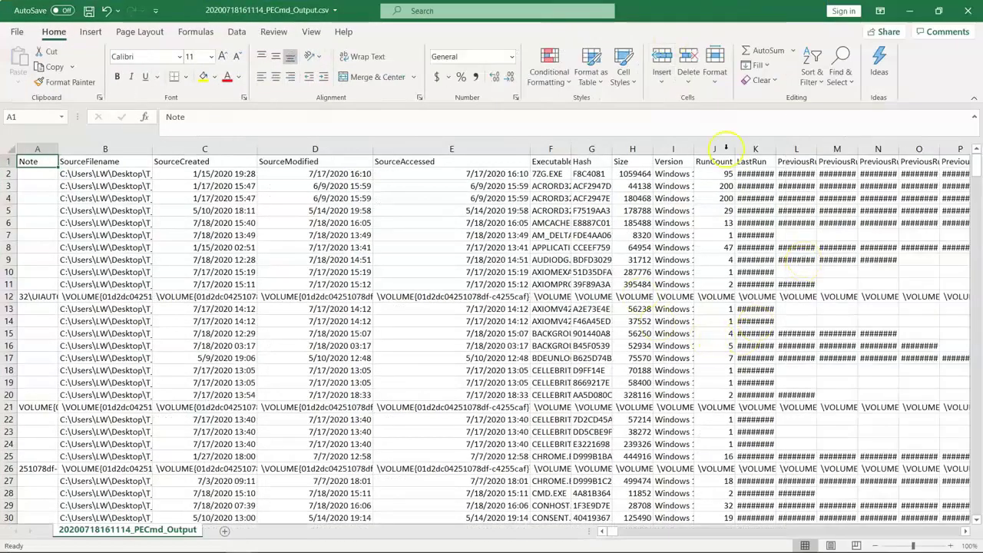
{"action": "left_click", "coordinate": [756, 148]}
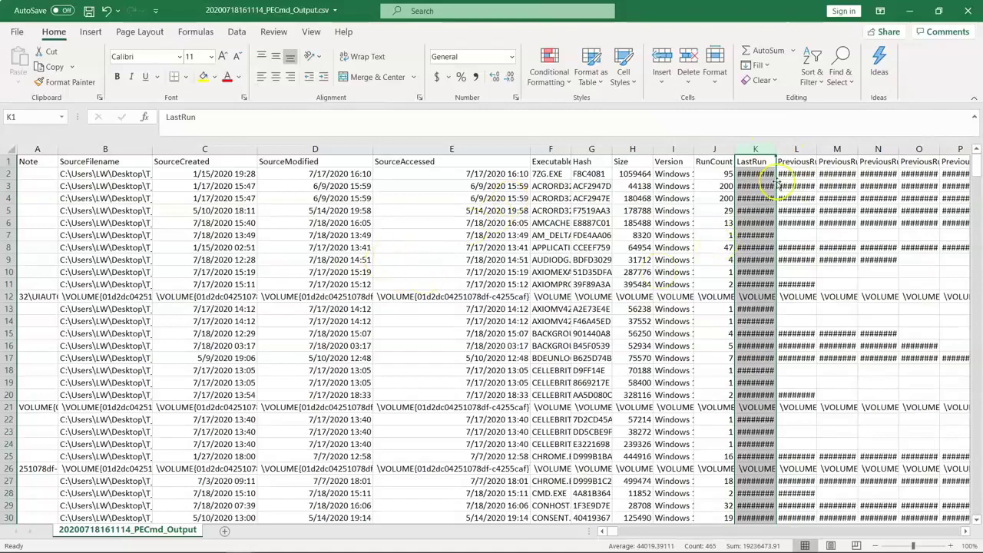
{"action": "left_click", "coordinate": [968, 10]}
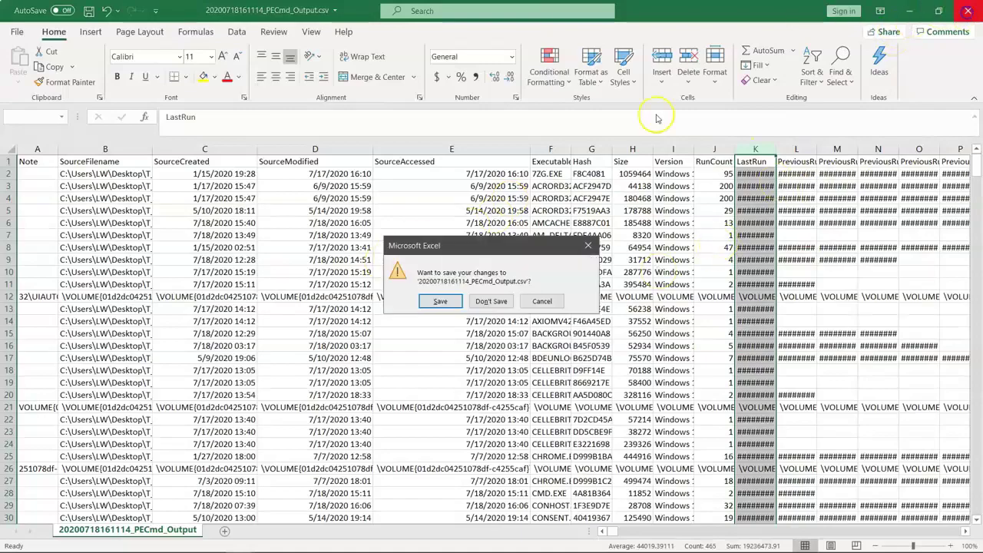
{"action": "left_click", "coordinate": [484, 301]}
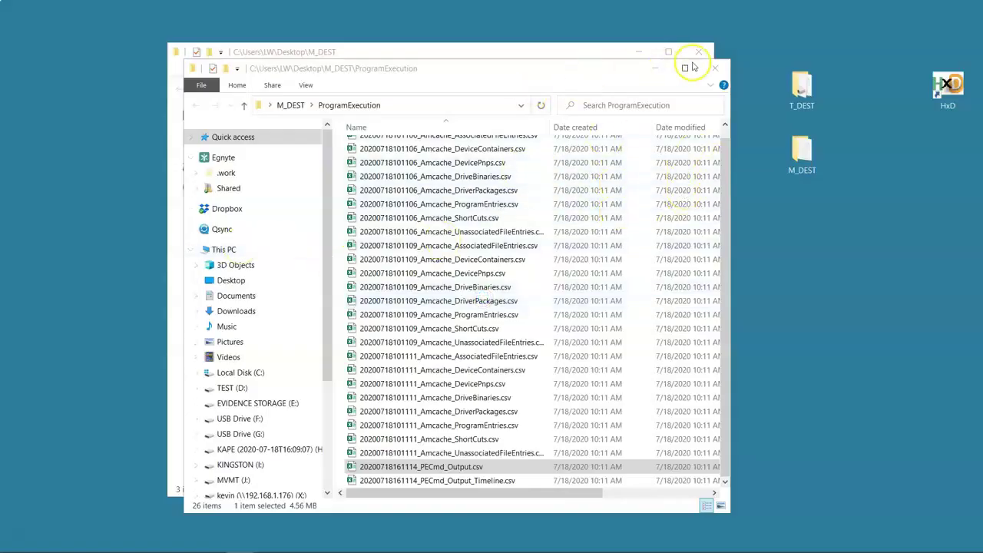
{"action": "left_click", "coordinate": [718, 69]}
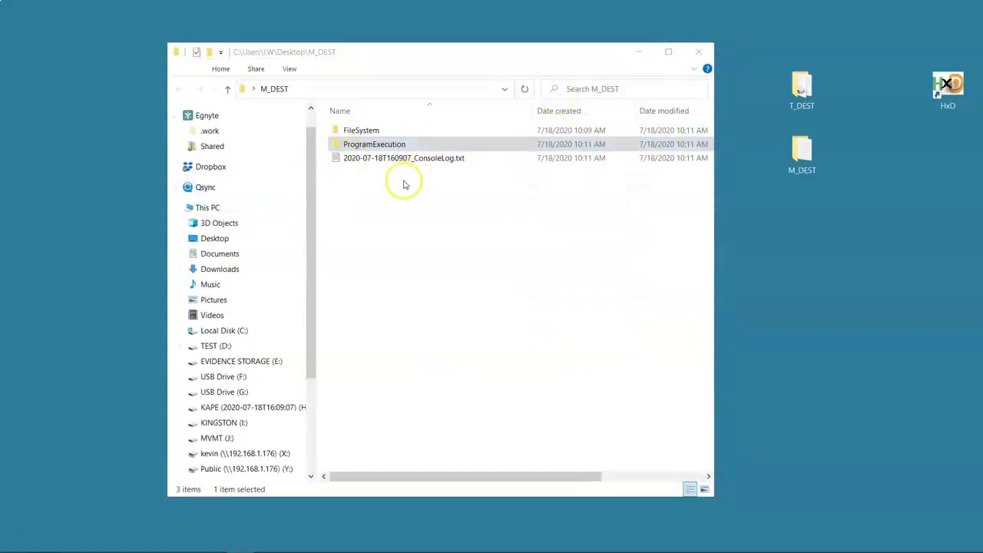
Step: Open M_DEST's FileSystem folder, select the MFTECmd_$MFT_Output.csv file and widen the window to show the file sizes
{"action": "double_click", "coordinate": [368, 130]}
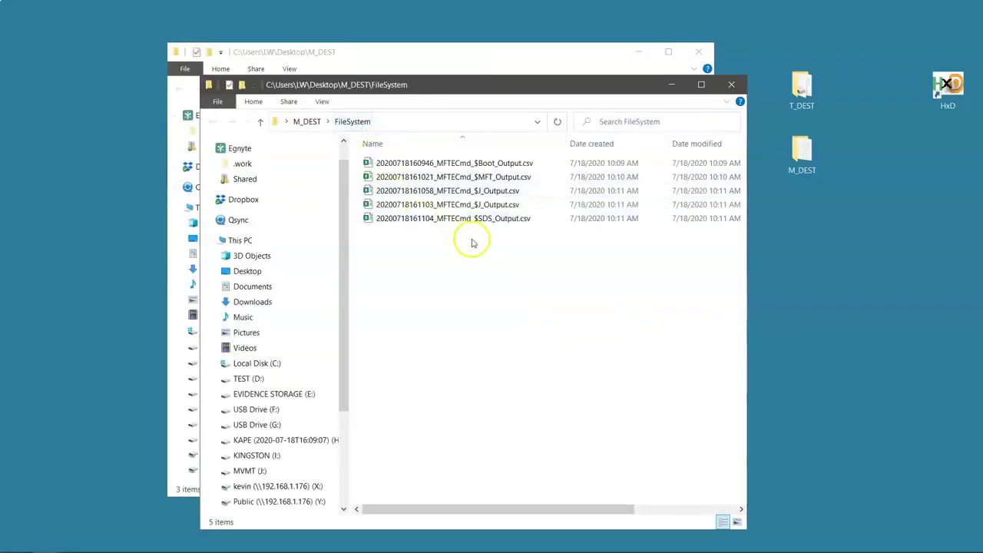
{"action": "left_click", "coordinate": [475, 177]}
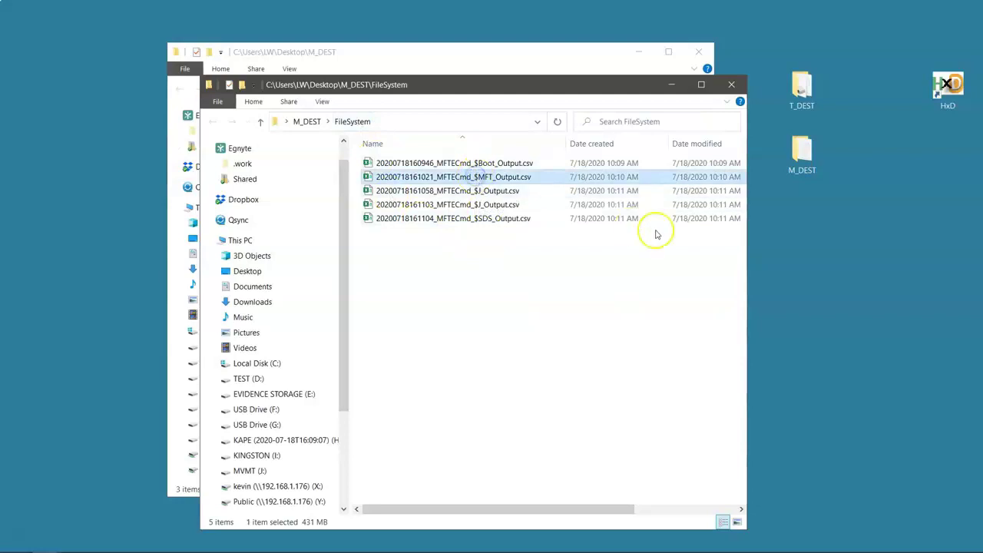
{"action": "left_click_drag", "start_coordinate": [746, 244], "coordinate": [954, 246]}
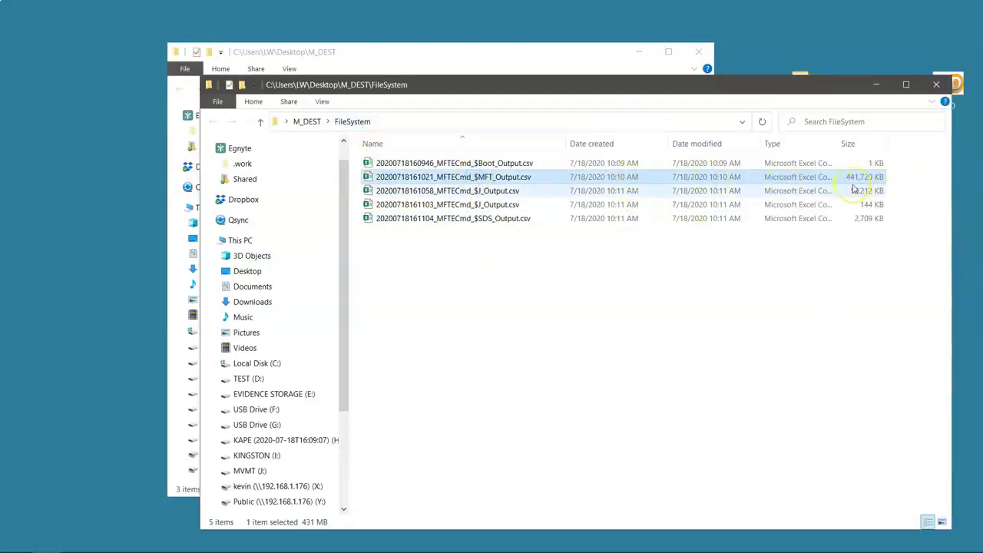